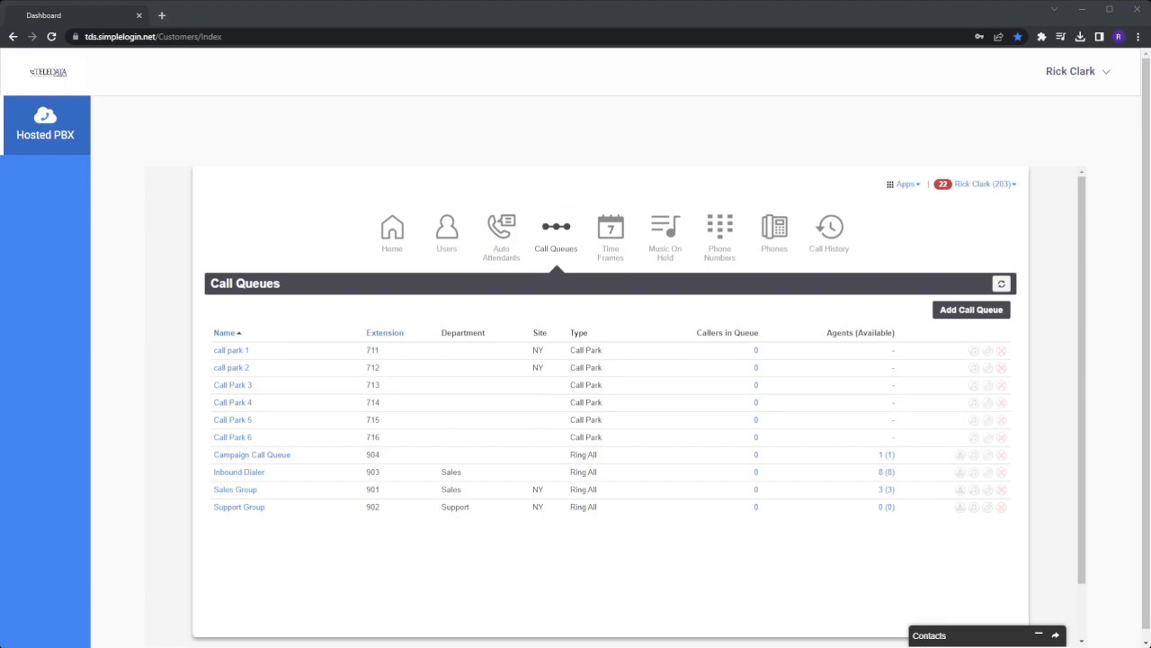
# Start a new call queue named "Sales Team" with extension 905
pyautogui.click(952, 309)
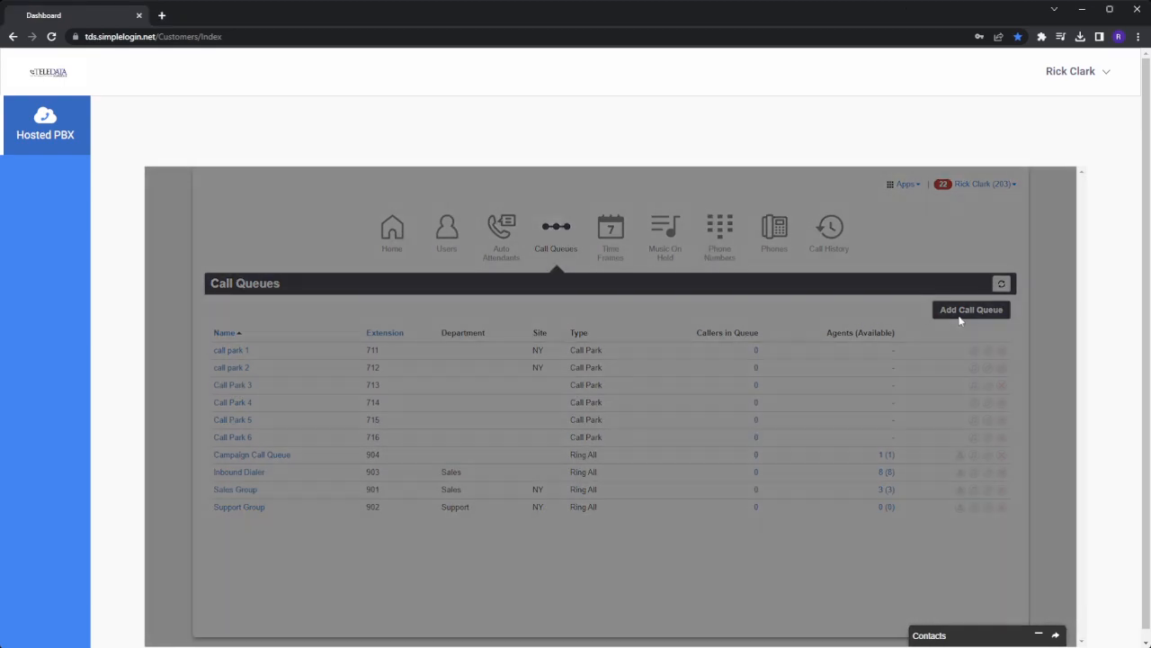
pyautogui.click(580, 310)
pyautogui.write('Sales ')
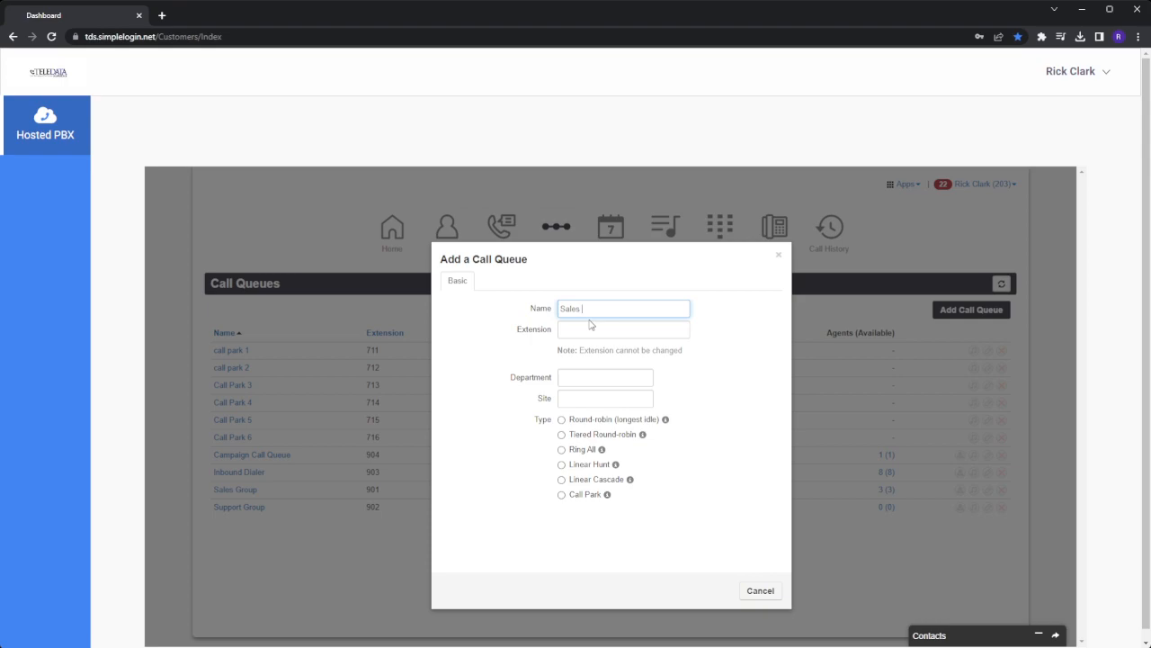
pyautogui.write('Team')
pyautogui.click(600, 330)
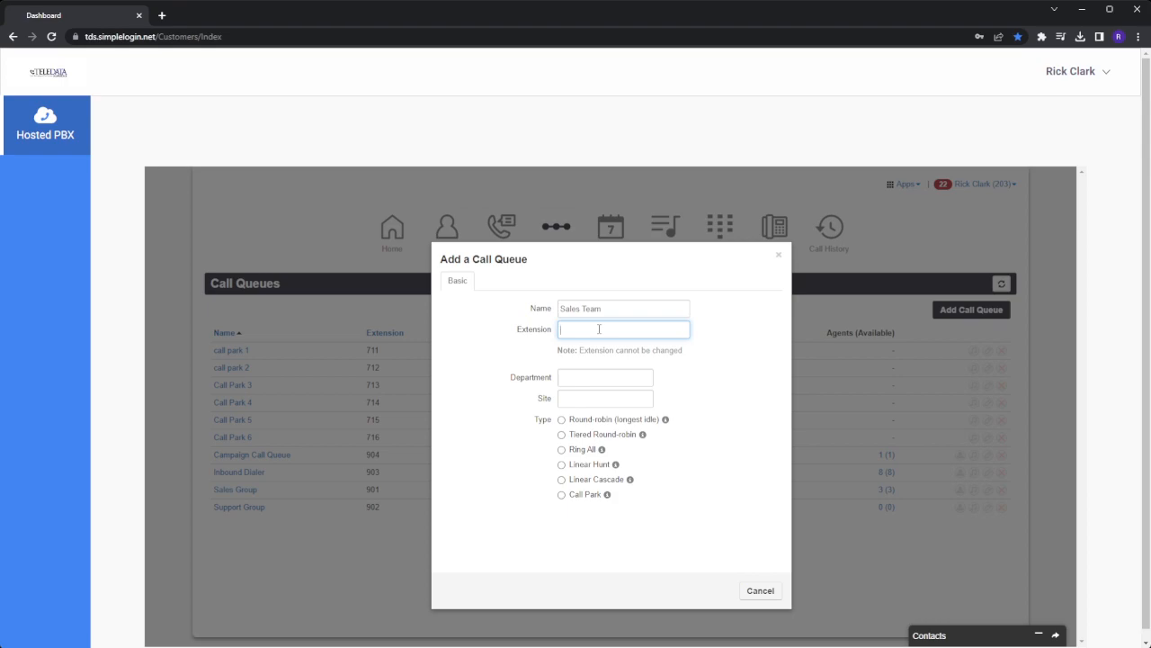
pyautogui.write('90')
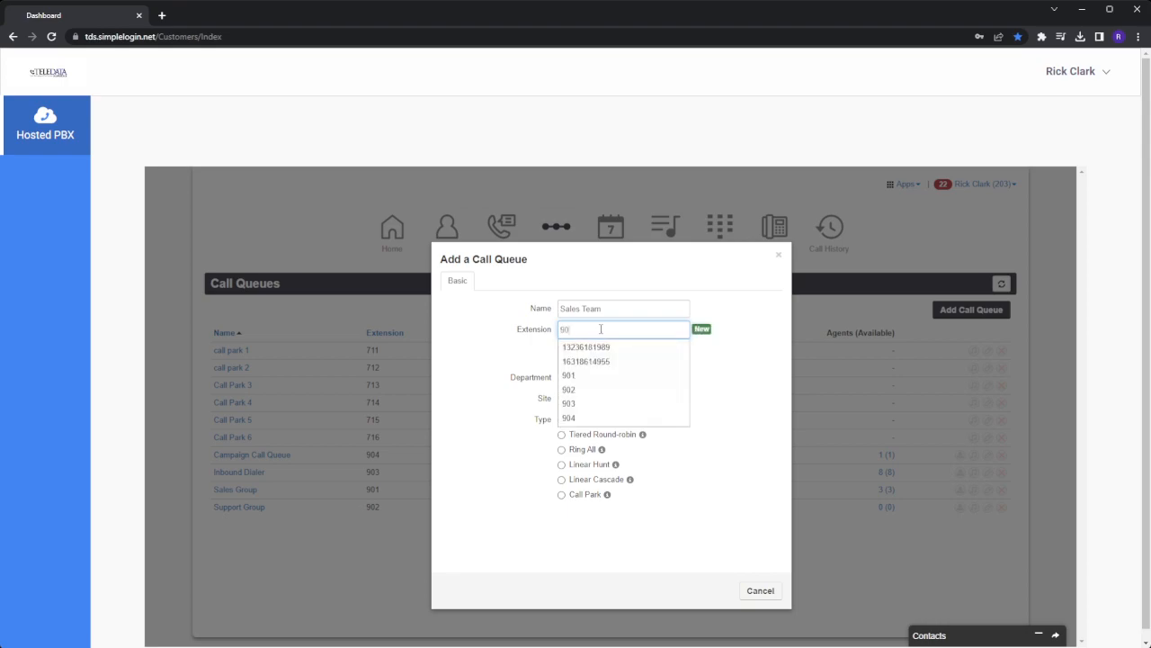
pyautogui.write('5')
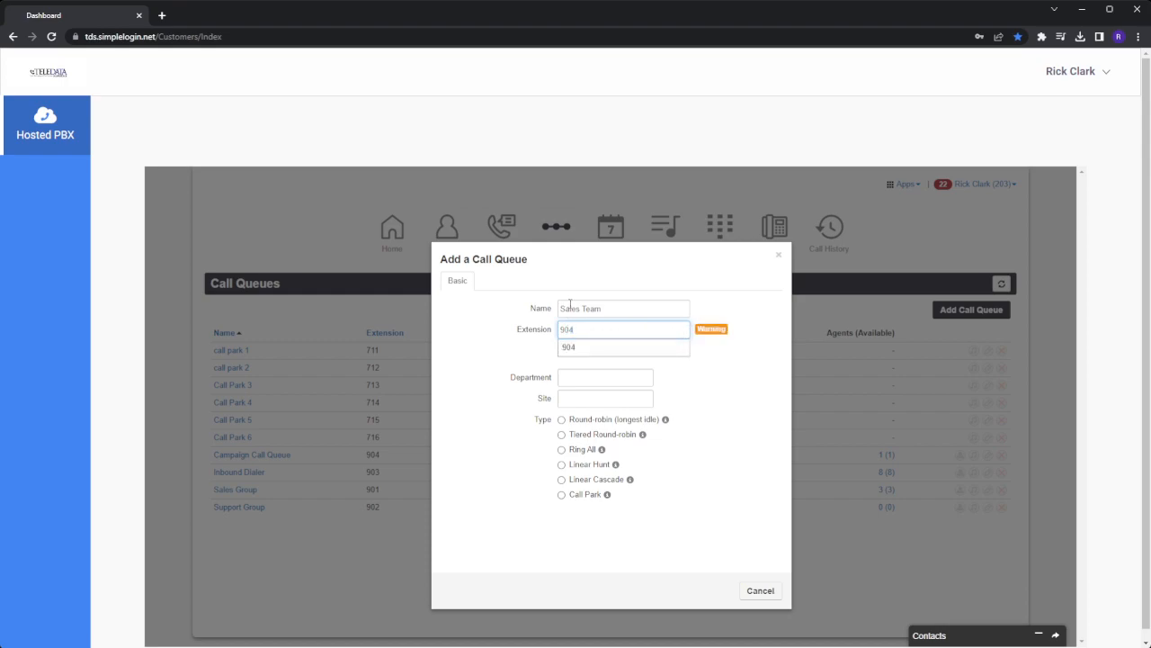
pyautogui.moveTo(703, 338)
pyautogui.doubleClick(583, 333)
pyautogui.write('9054')
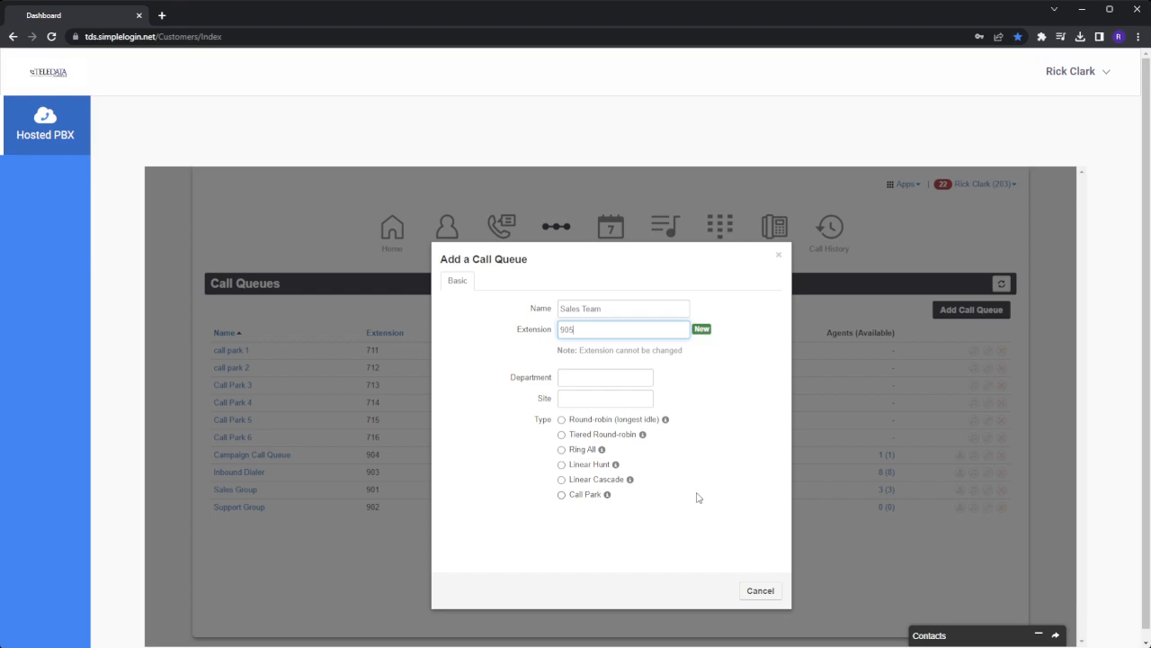
pyautogui.click(599, 396)
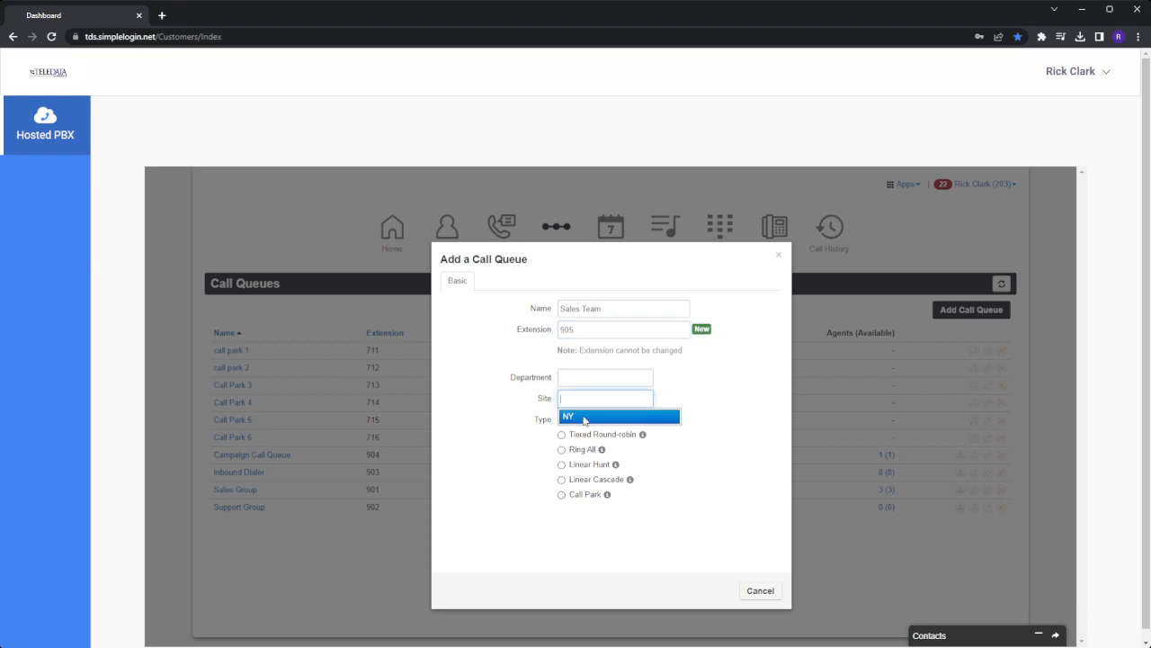
pyautogui.click(580, 418)
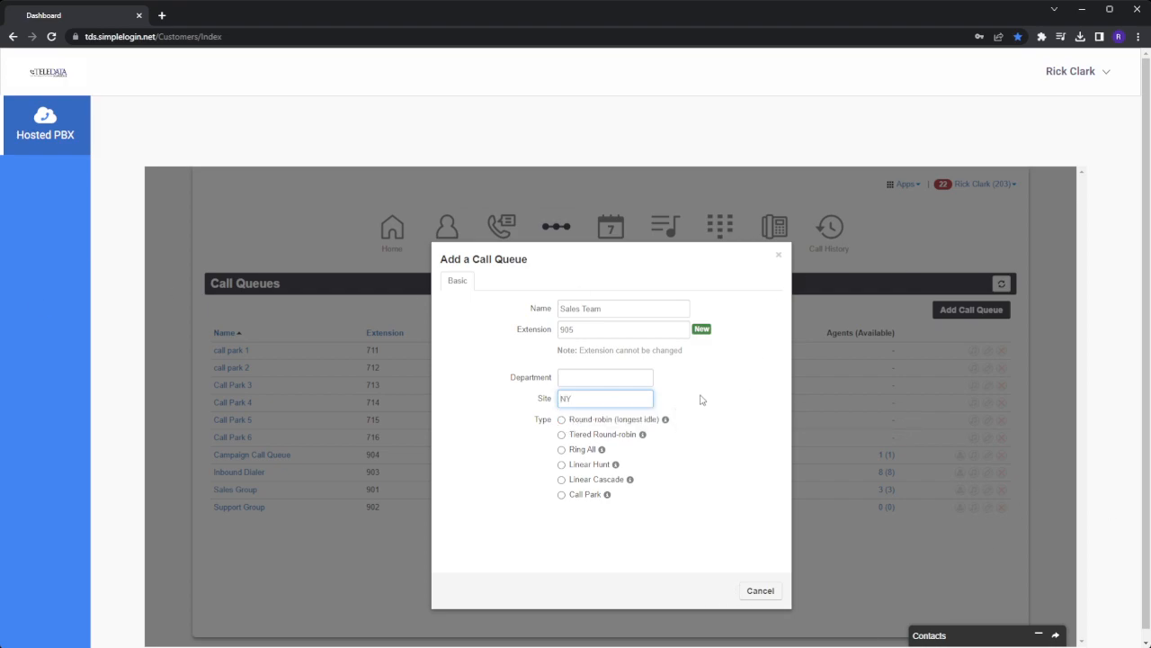
pyautogui.doubleClick(608, 399)
pyautogui.press('BackSpace')
# Set the queue type to Ring All and check the call recording choices
pyautogui.click(670, 494)
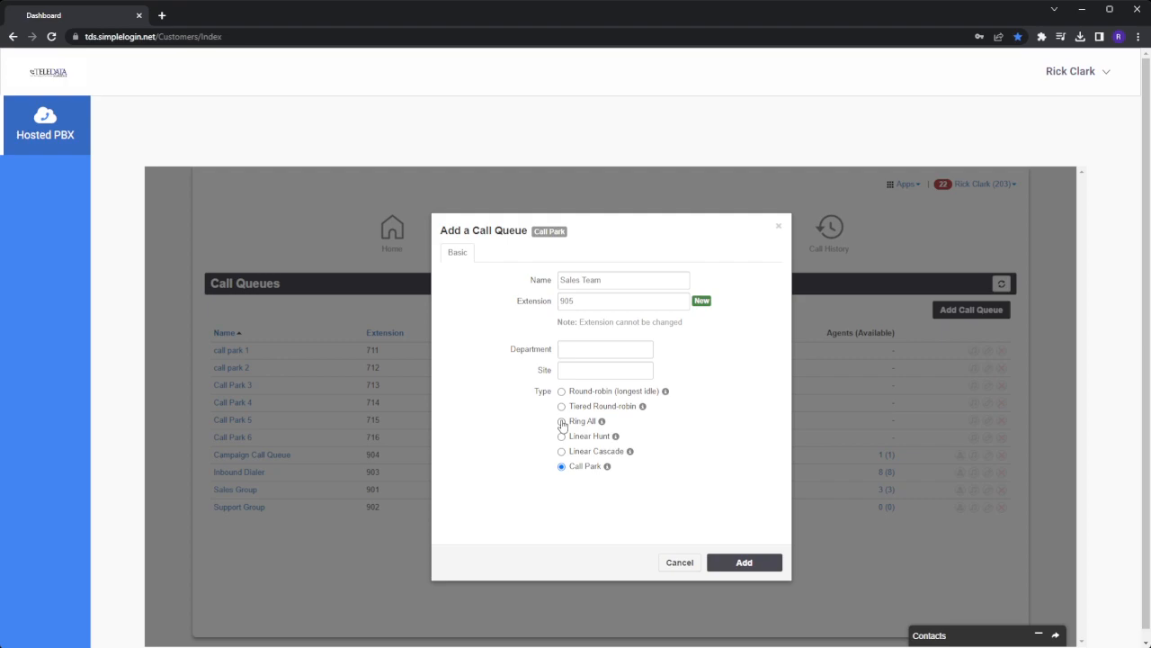
pyautogui.click(562, 422)
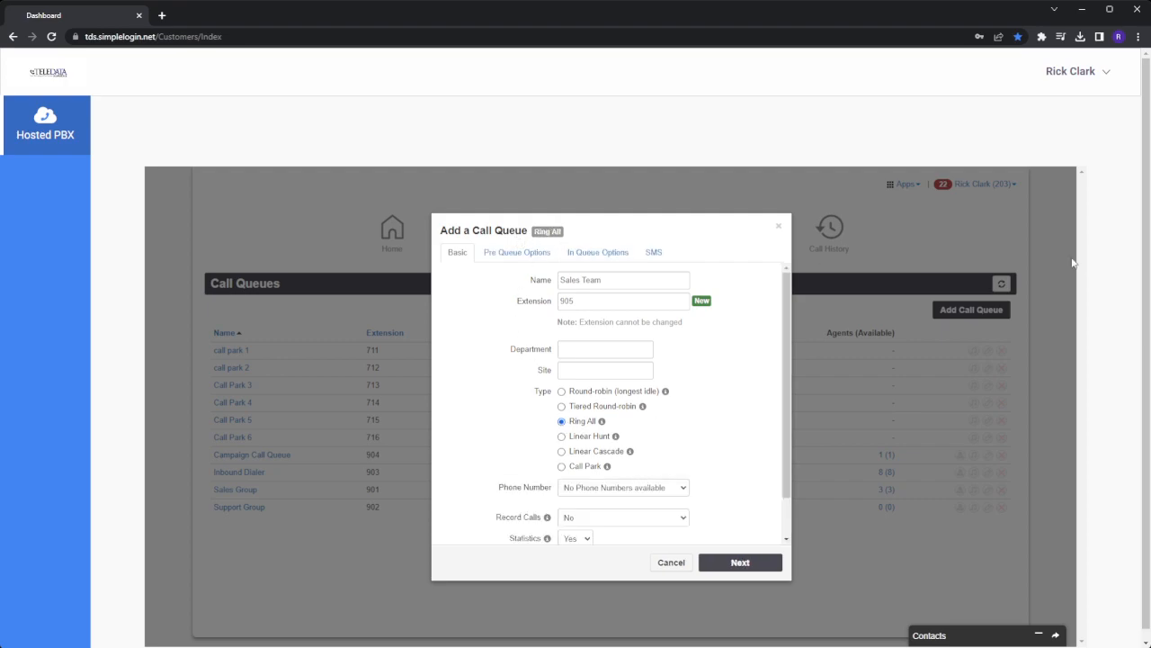
pyautogui.scroll(-2, 649, 385)
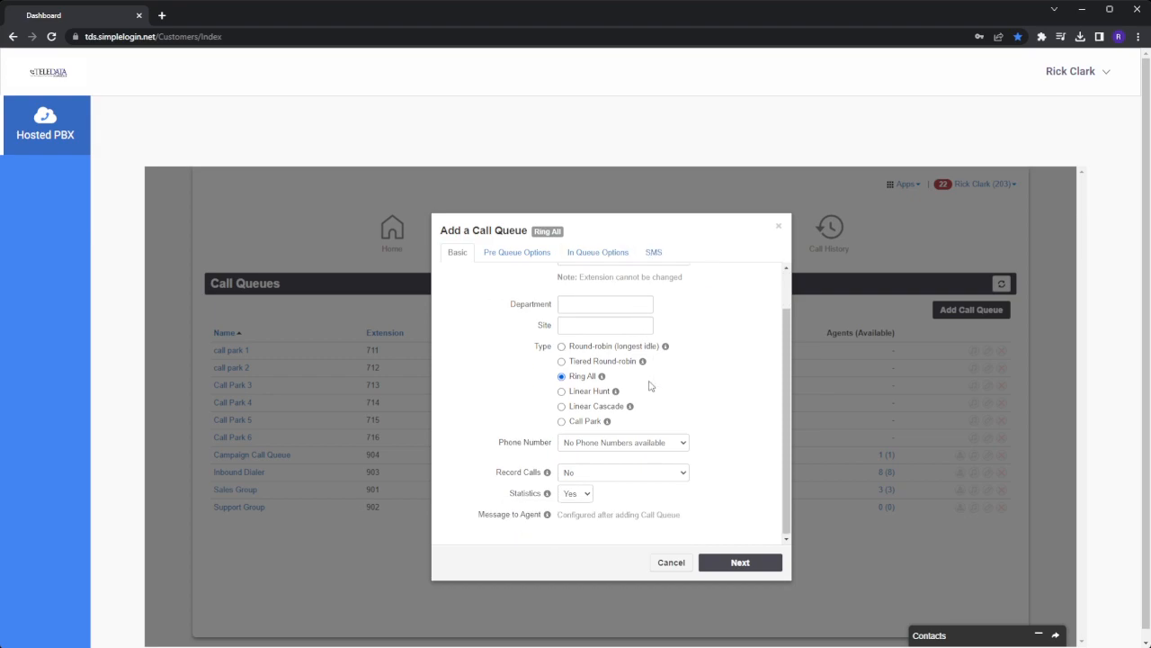
pyautogui.click(656, 481)
pyautogui.click(738, 498)
# In the pre-queue options, set the queue audio to Ringback, require intro music on hold, and allow the callback option
pyautogui.click(522, 258)
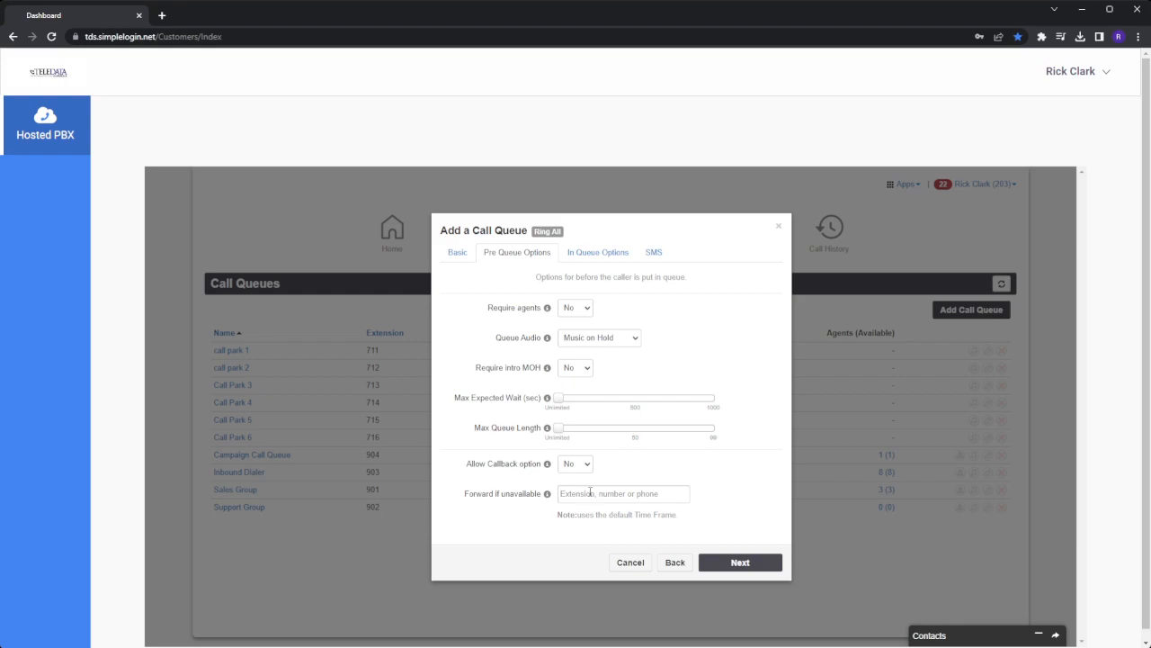
pyautogui.click(615, 340)
pyautogui.click(578, 369)
pyautogui.click(589, 367)
pyautogui.click(580, 396)
pyautogui.click(574, 465)
pyautogui.click(575, 497)
pyautogui.click(614, 495)
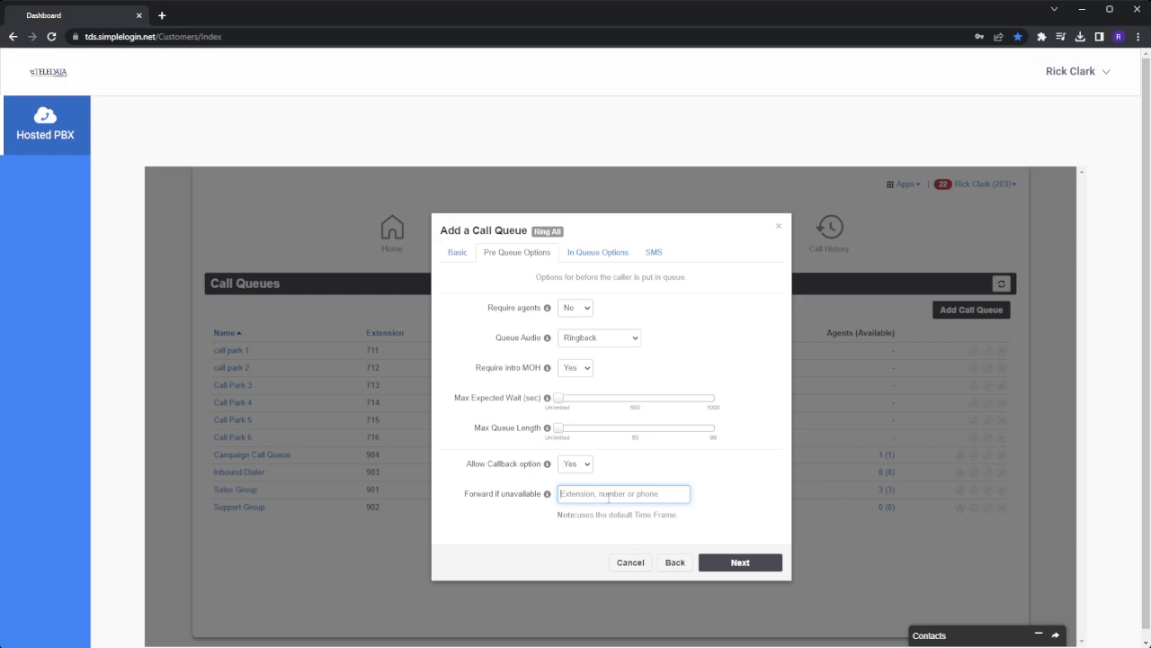
# In the in-queue options, forward unanswered calls to destination 203 and continue to the SMS options
pyautogui.click(600, 259)
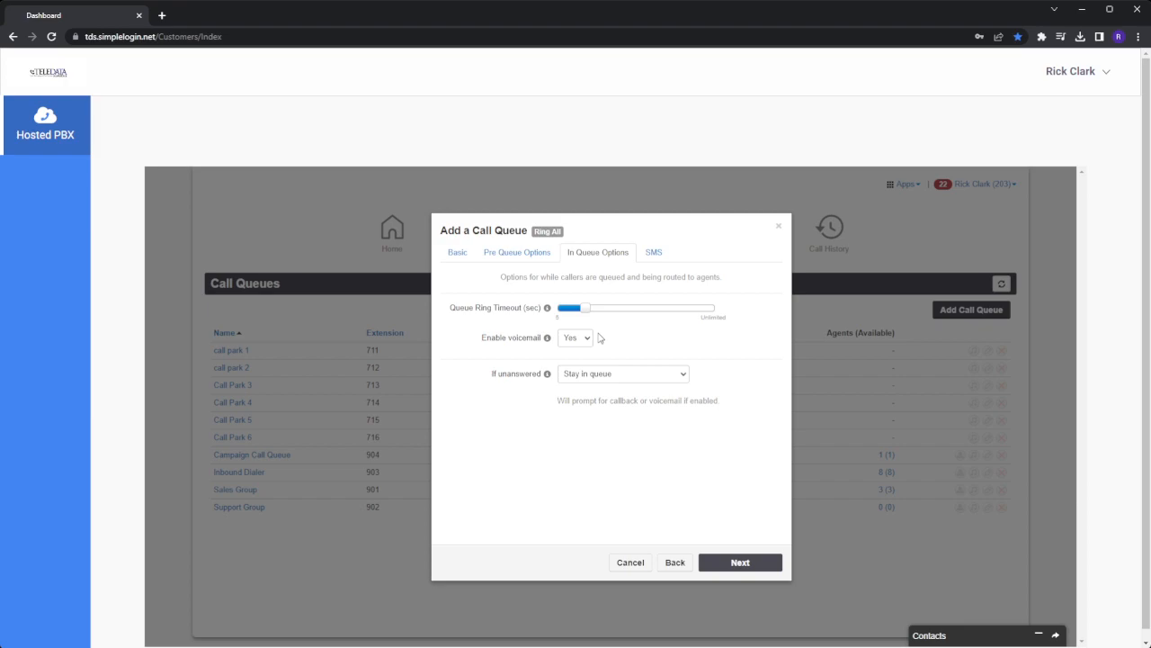
pyautogui.click(591, 374)
pyautogui.press('Down')
pyautogui.press('Down')
pyautogui.press('Tab')
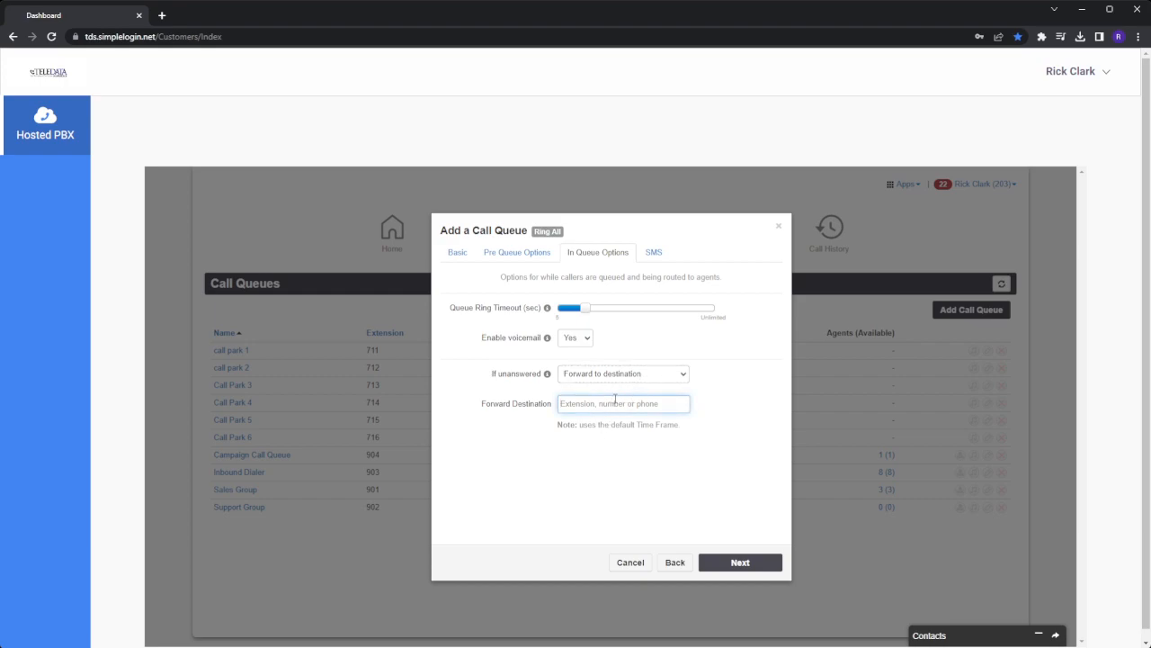
pyautogui.write('203')
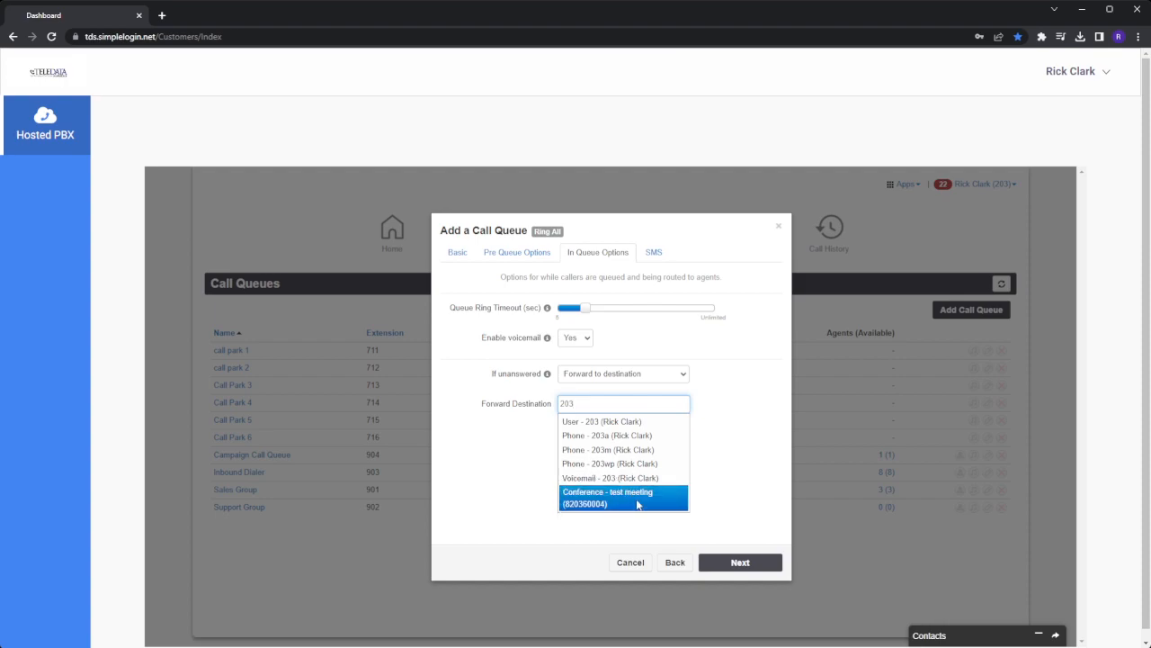
pyautogui.click(727, 404)
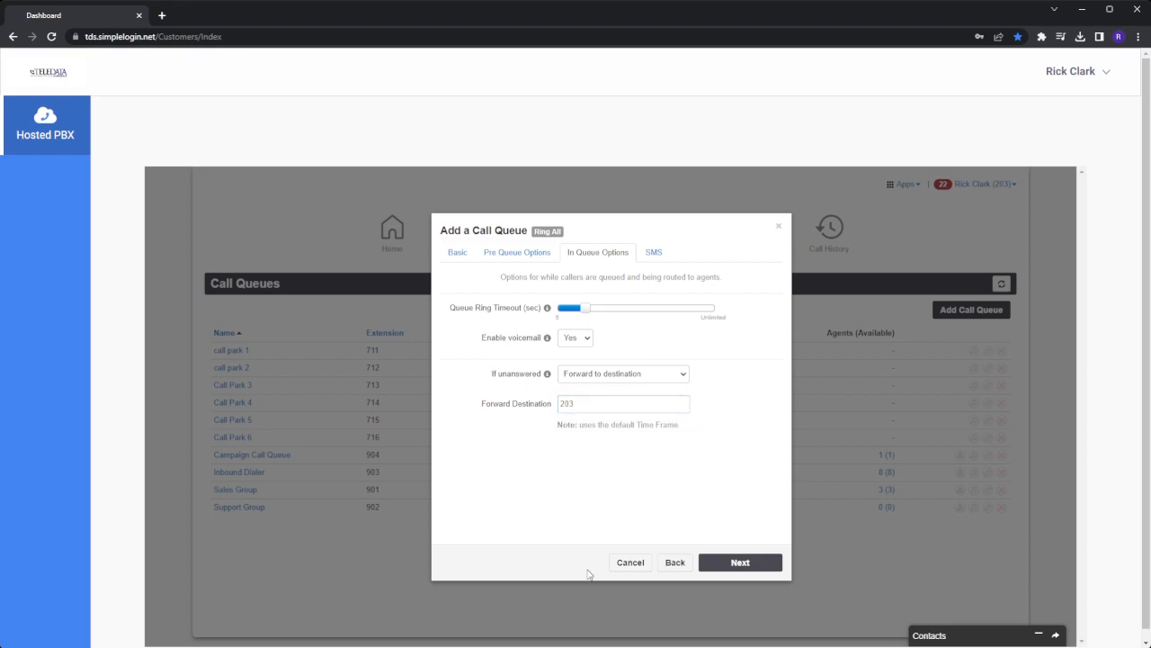
pyautogui.click(763, 561)
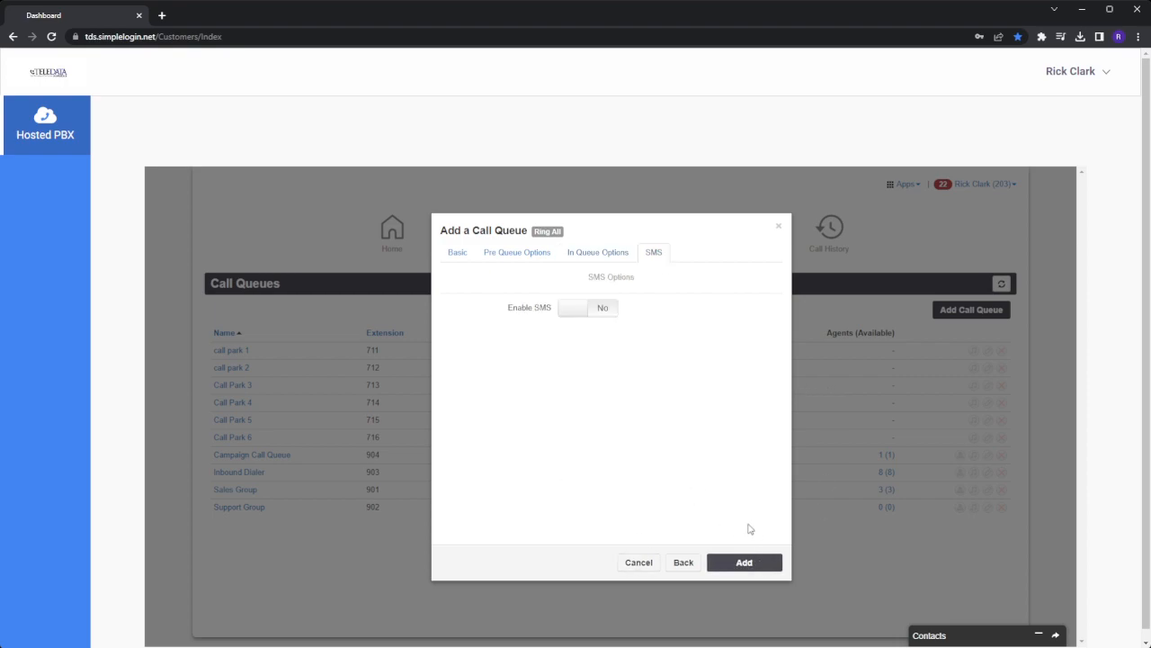
pyautogui.click(594, 315)
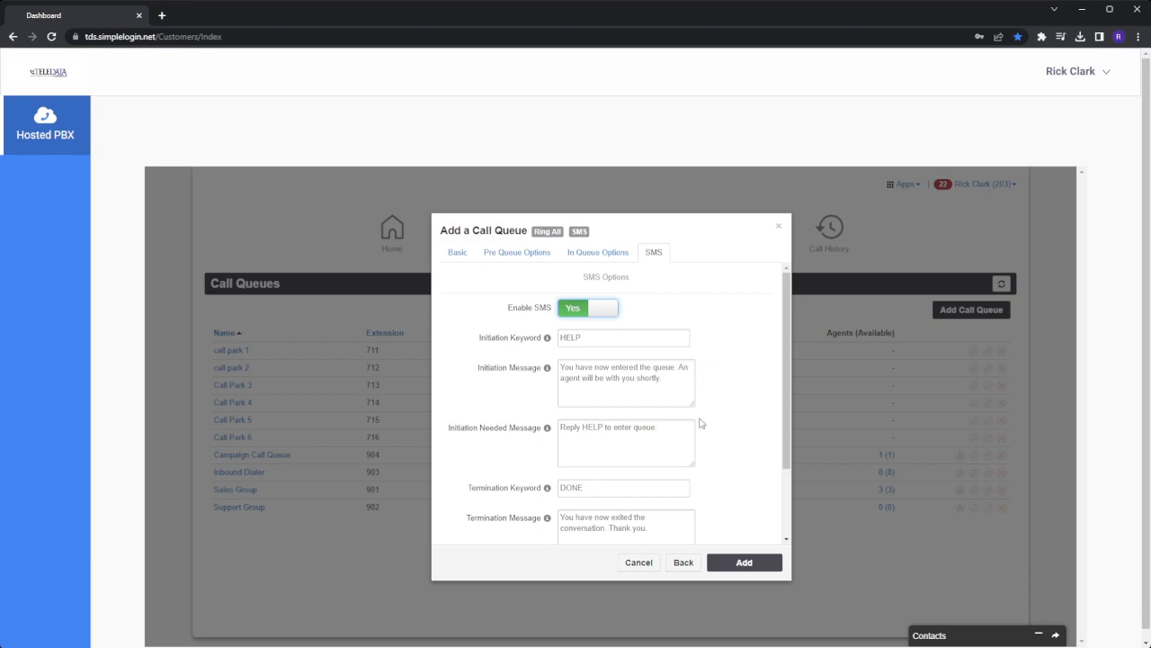
pyautogui.scroll(-3, 704, 421)
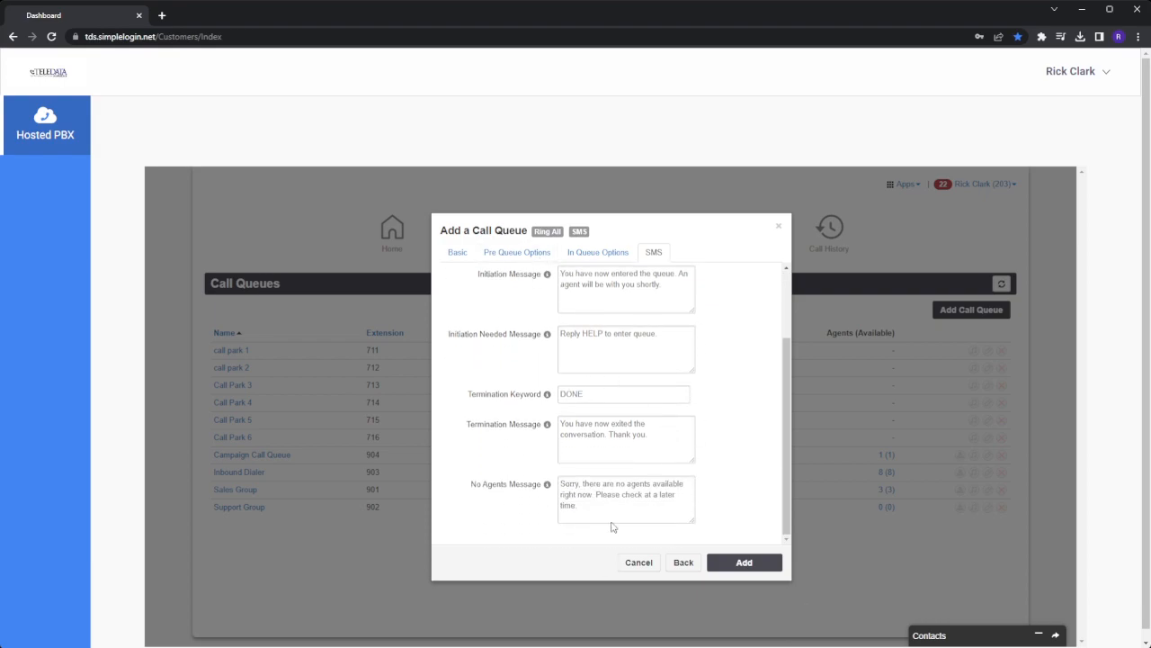
pyautogui.scroll(3, 671, 459)
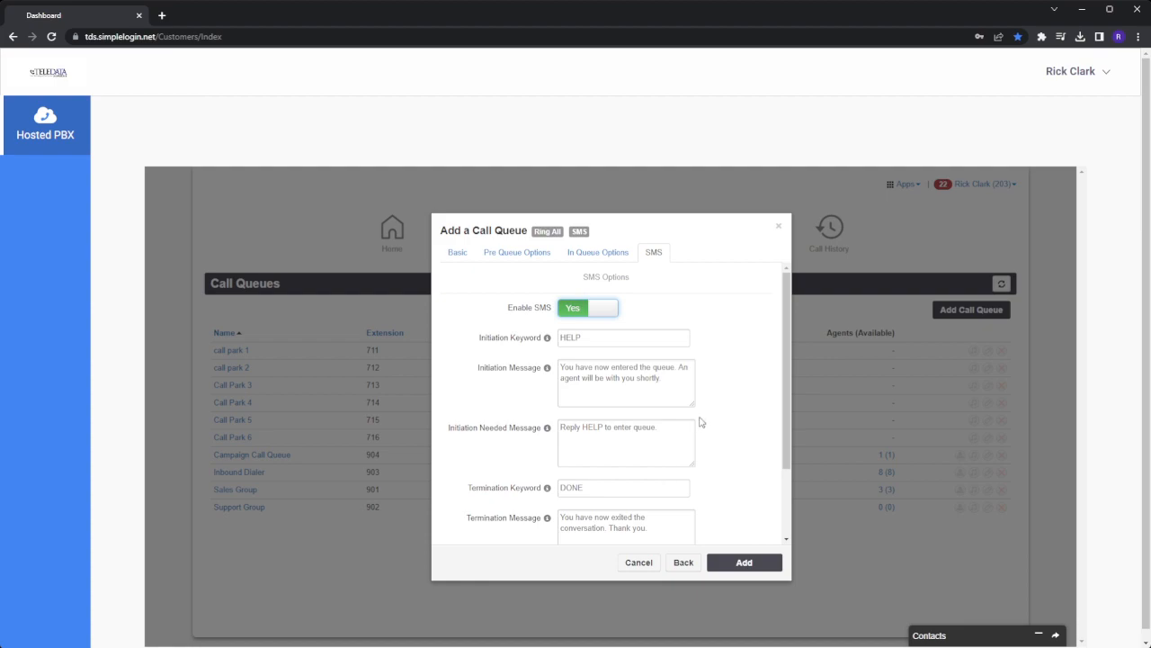
pyautogui.click(605, 309)
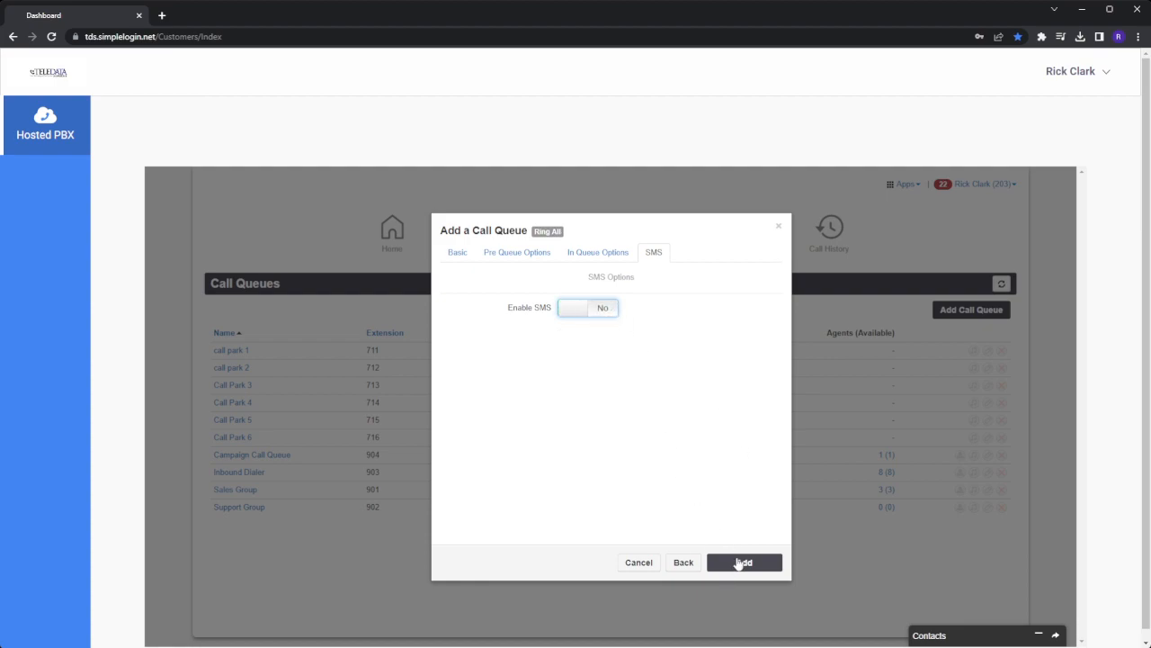
# Add the configured call queue and open the agent assignments of Sales Team
pyautogui.click(743, 565)
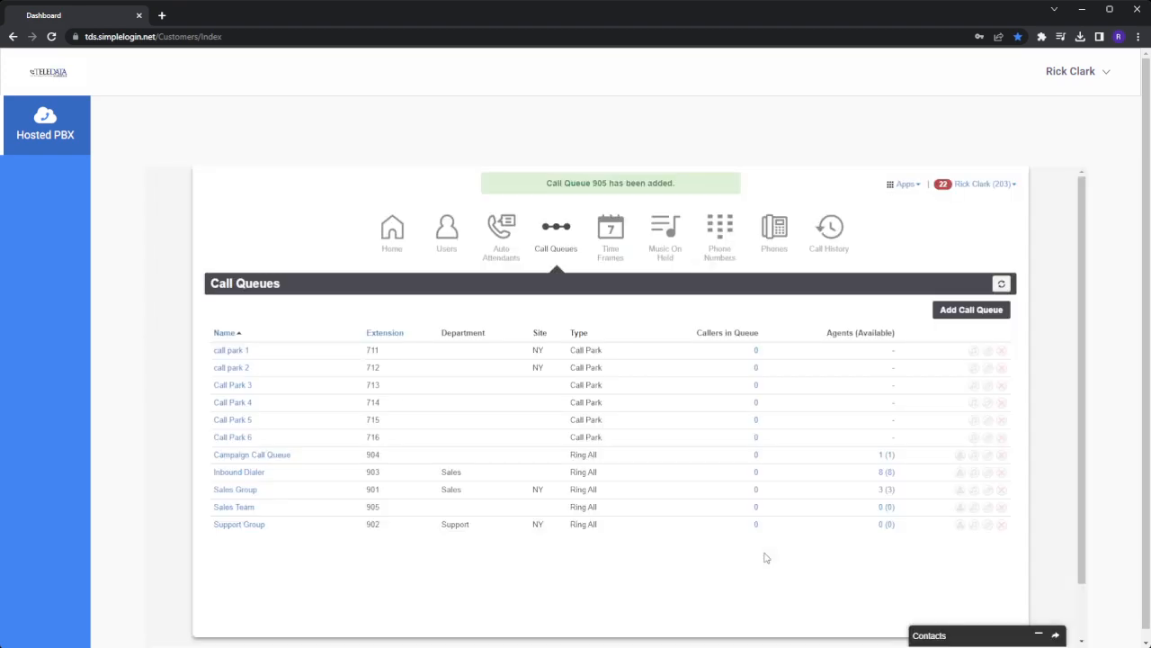
pyautogui.scroll(-2, 765, 558)
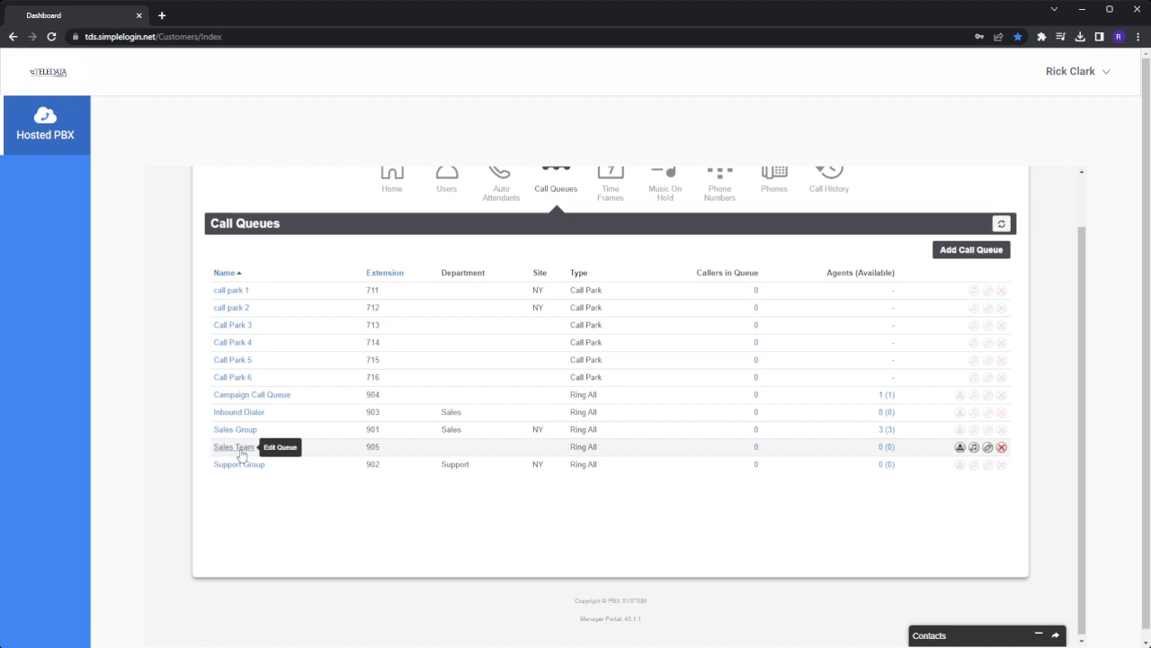
pyautogui.click(959, 447)
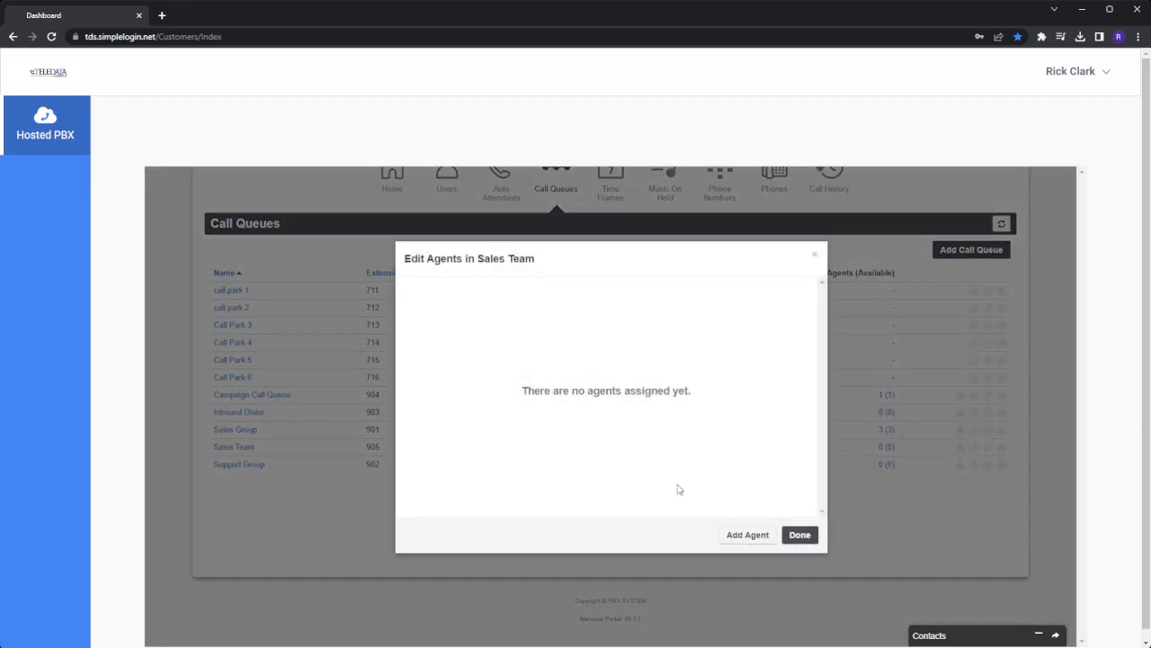
# Start adding agents to the Sales Team queue and select the agent phones 201, 202 and 203a
pyautogui.click(740, 536)
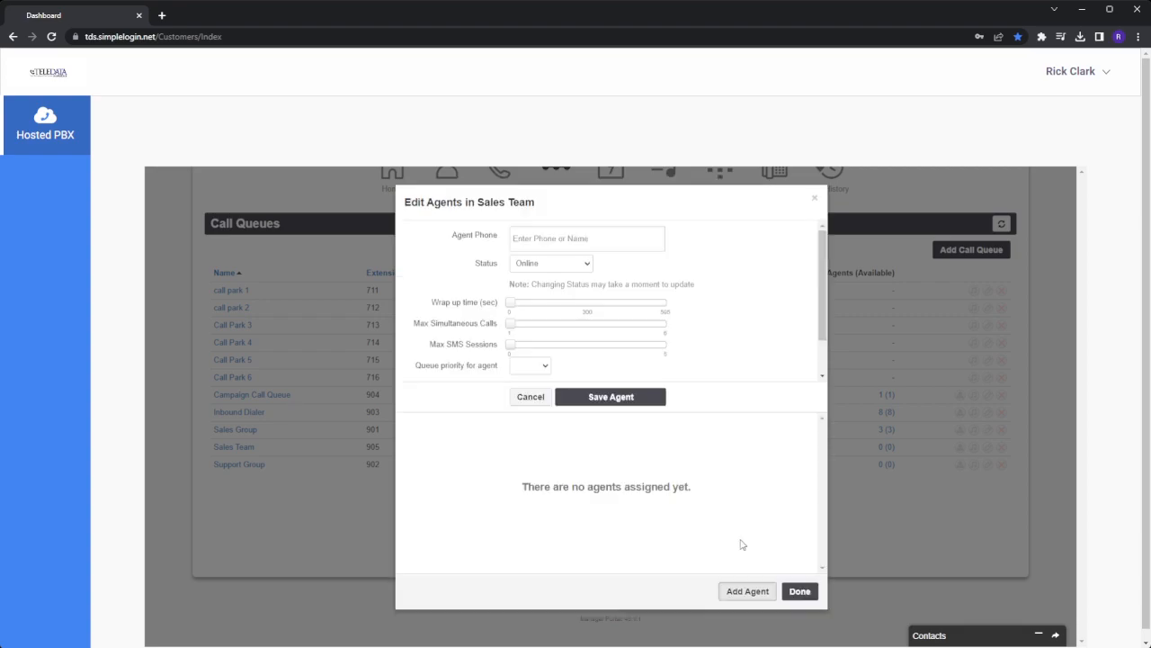
pyautogui.click(605, 241)
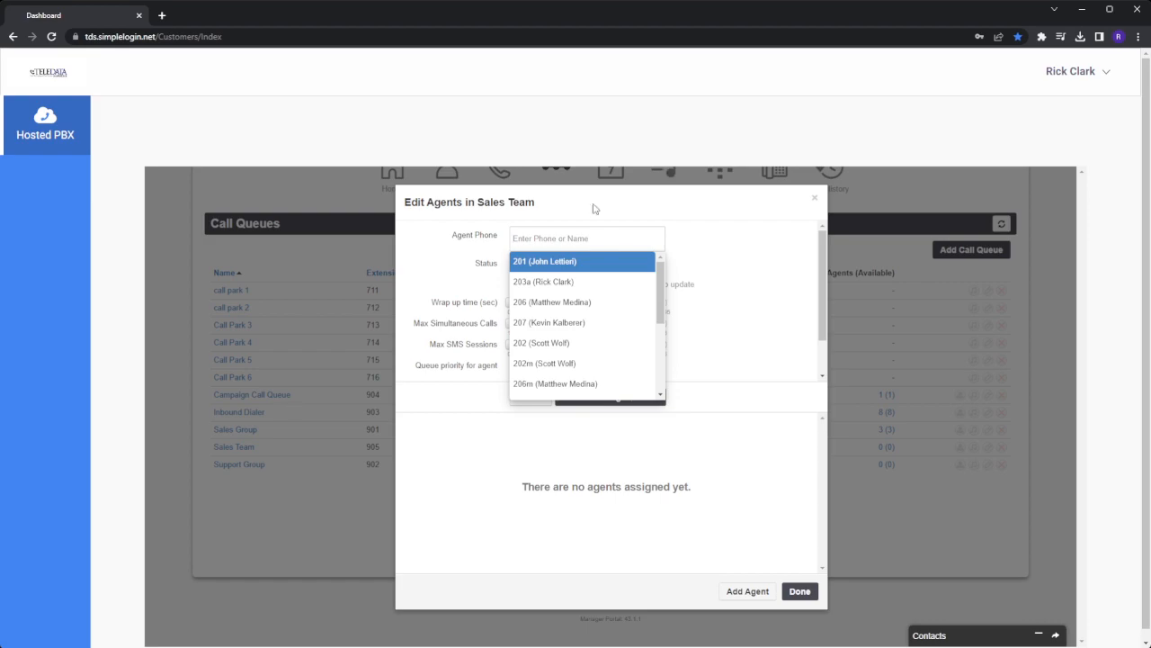
pyautogui.write('201')
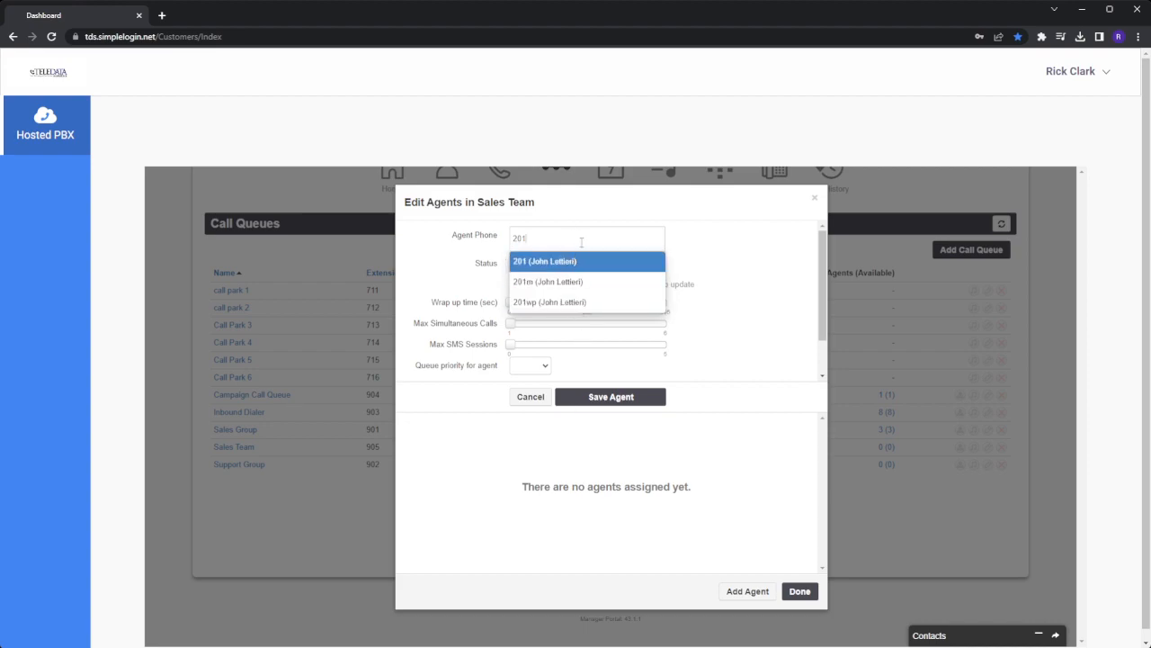
pyautogui.click(591, 261)
pyautogui.write('202')
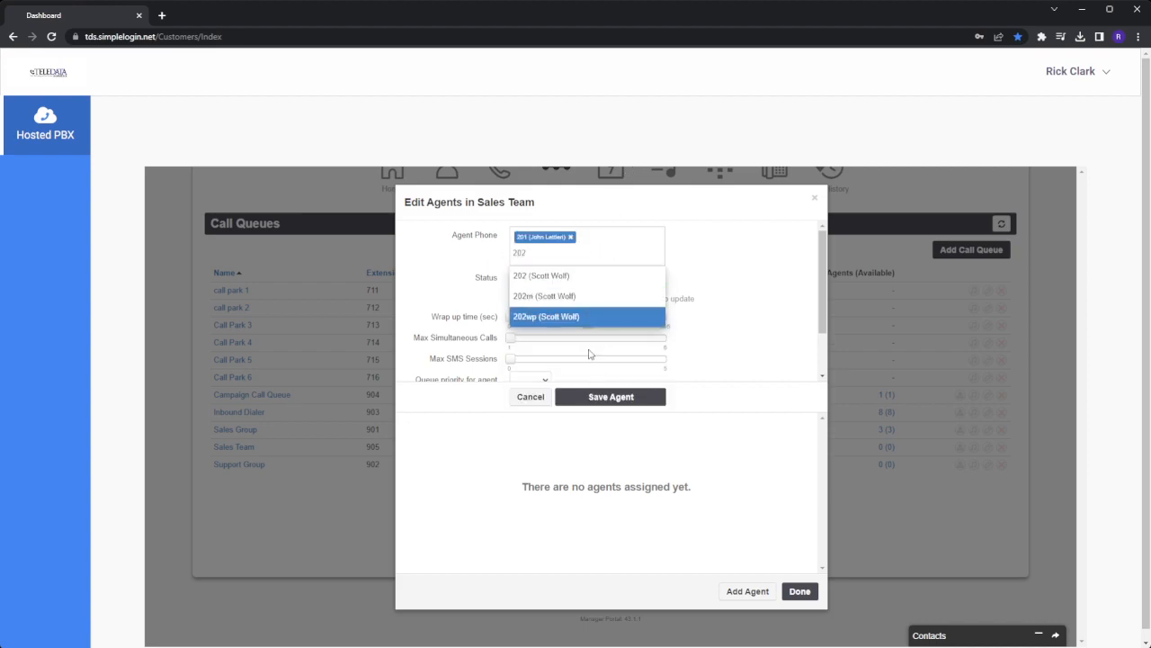
pyautogui.click(603, 277)
pyautogui.write('203')
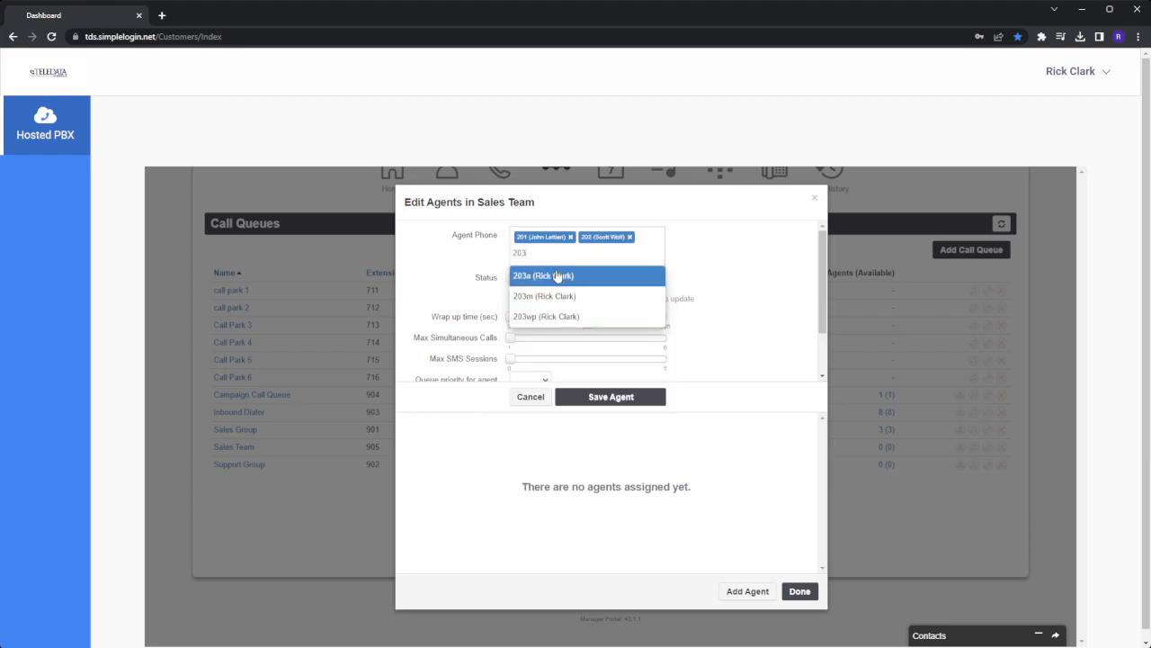
pyautogui.click(559, 276)
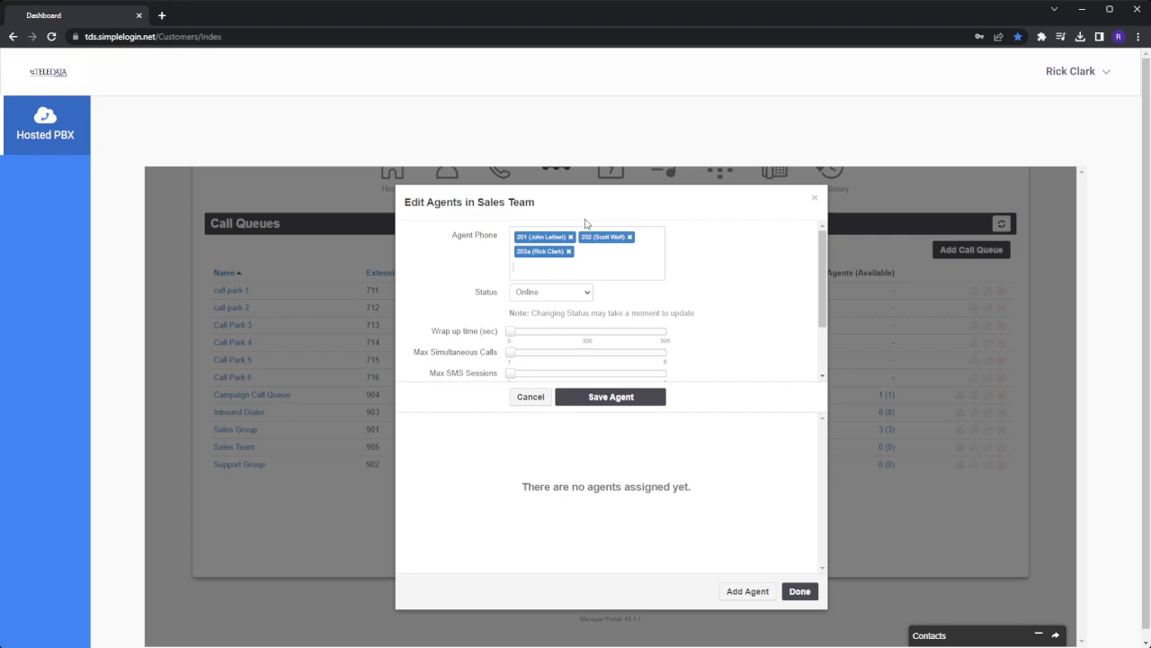
# Choose a queue priority for the selected agents, save them to the Sales Team queue, and close the agent editor
pyautogui.moveTo(508, 333)
pyautogui.scroll(-1, 585, 252)
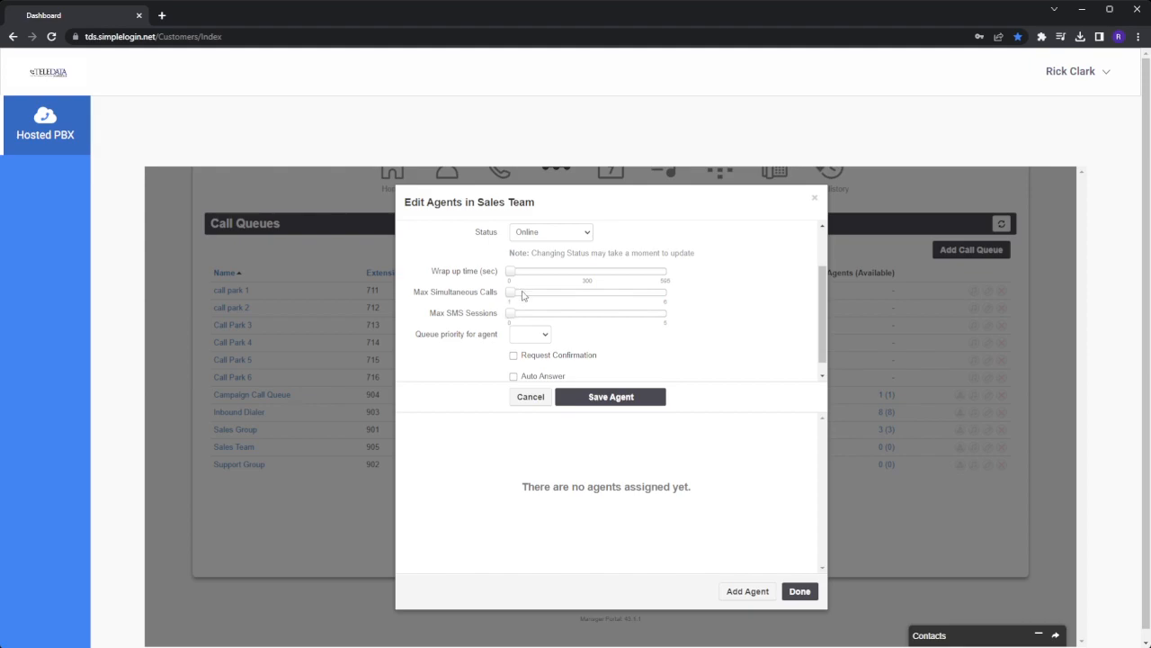
pyautogui.click(545, 335)
pyautogui.press('Down')
pyautogui.scroll(1, 543, 311)
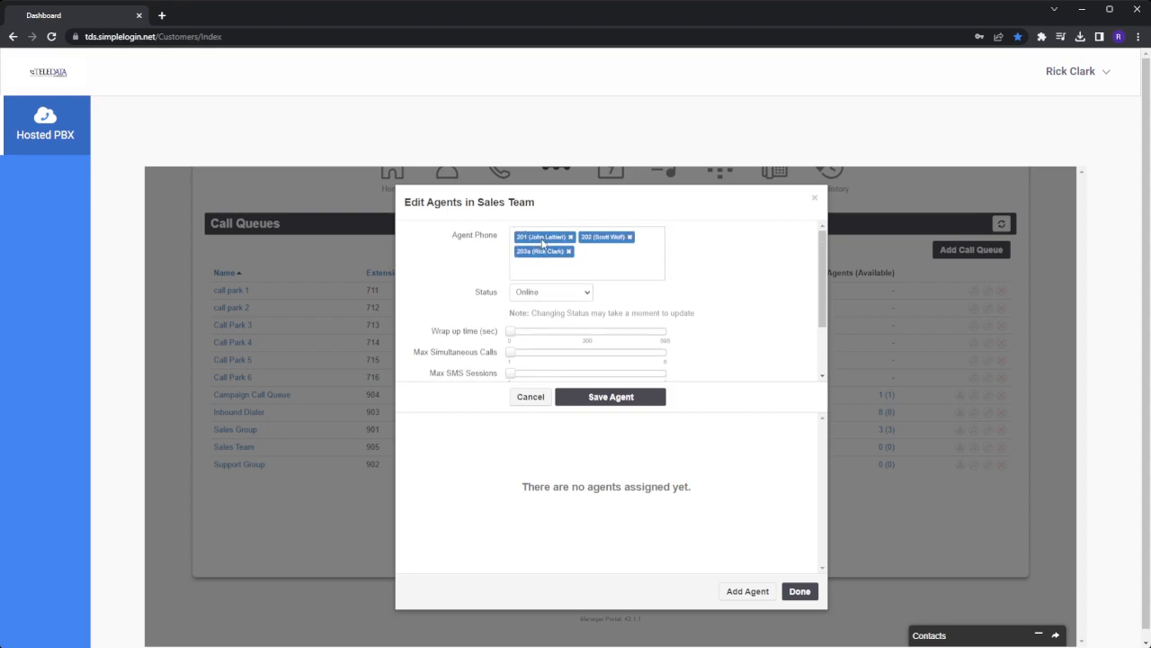
pyautogui.scroll(-2, 612, 331)
pyautogui.click(611, 388)
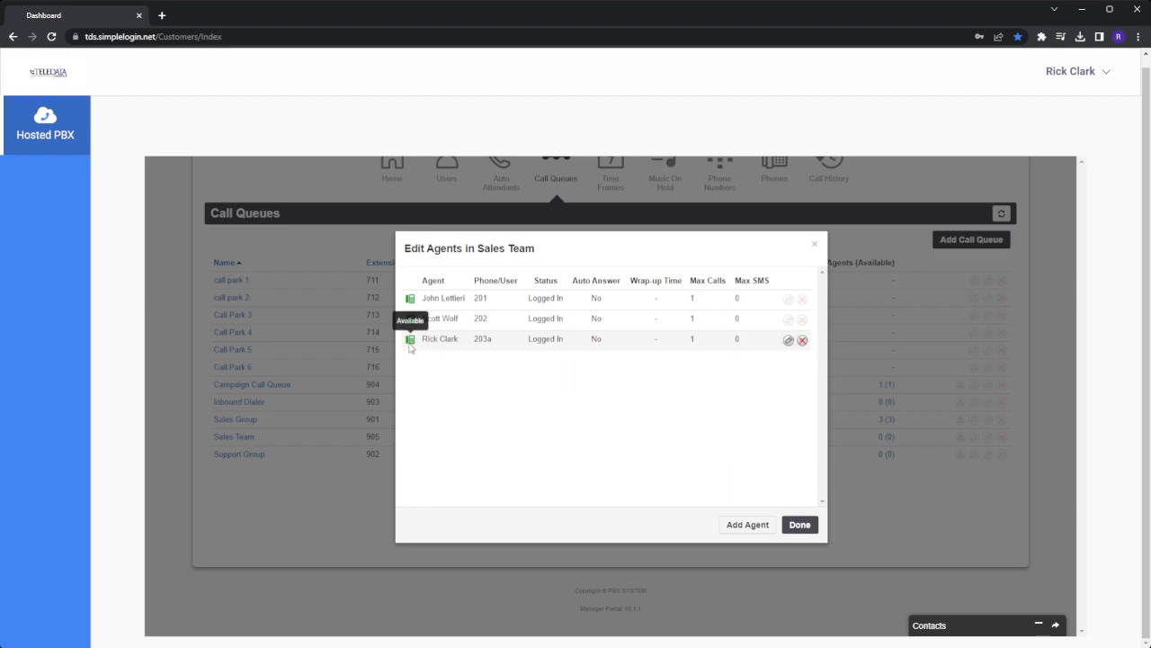
pyautogui.click(800, 524)
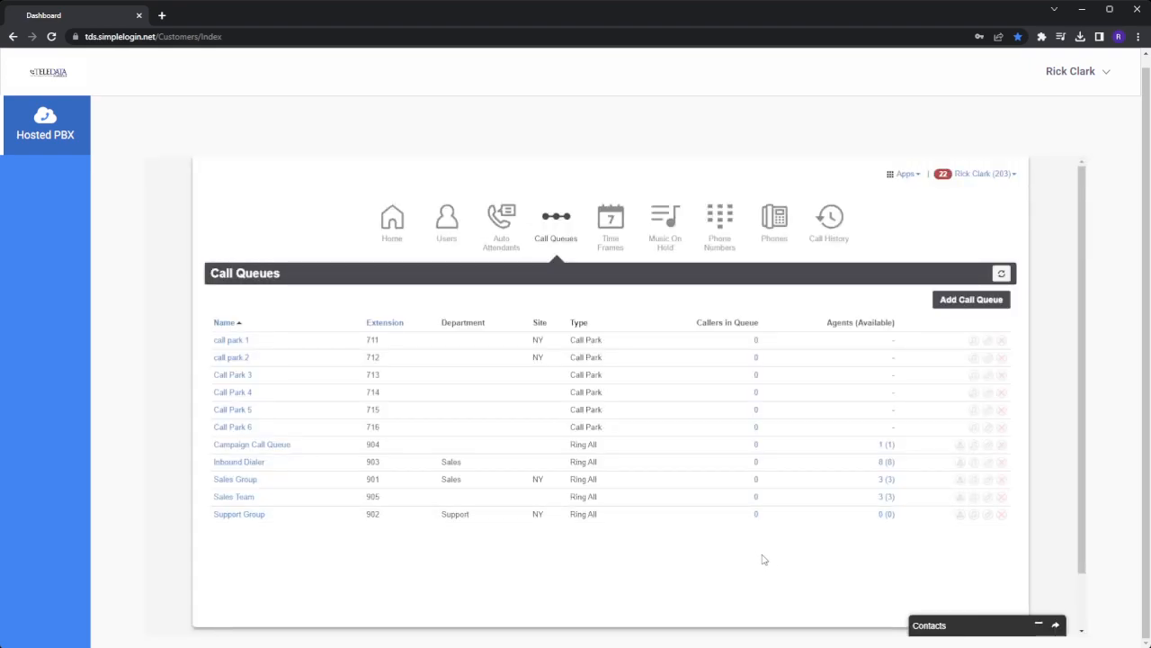